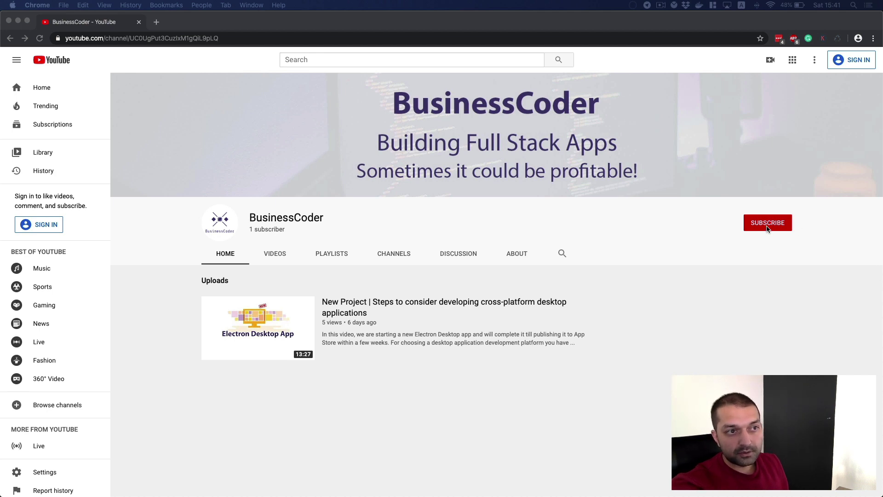
# - Bring the Chrome window showing the BusinessCoder YouTube channel to the front
pyautogui.click(761, 241)
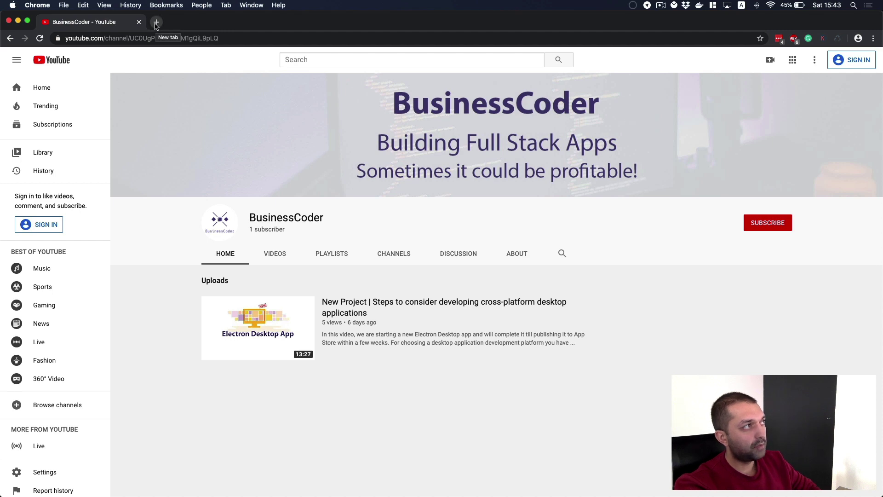
# - Replace the YouTube tab with a Google search for 'balsamiq' and open balsamiq.com
pyautogui.click(156, 25)
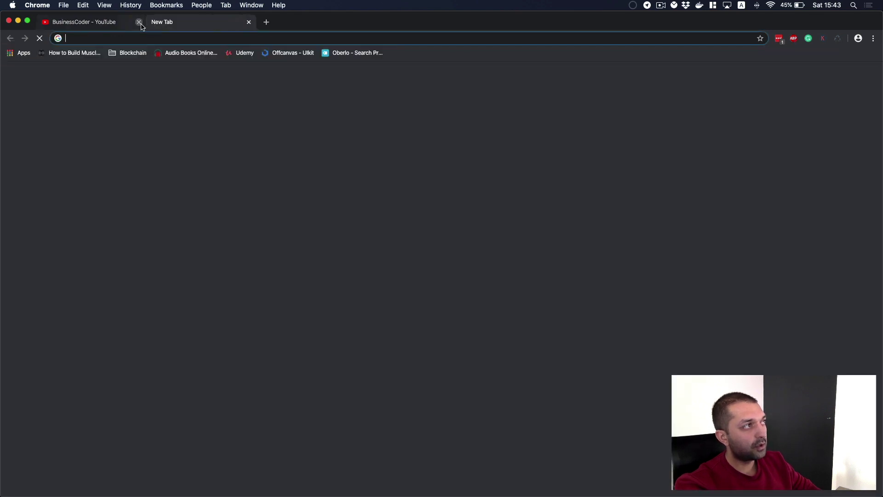
pyautogui.click(139, 22)
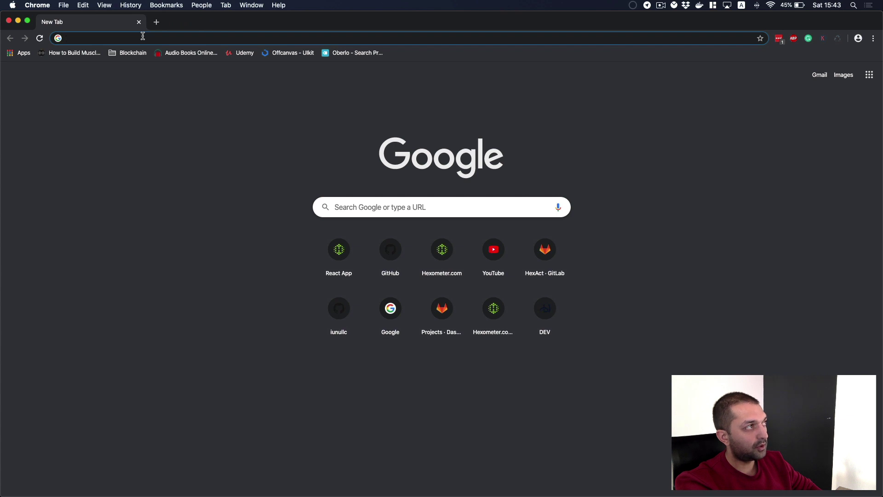
pyautogui.write('bal')
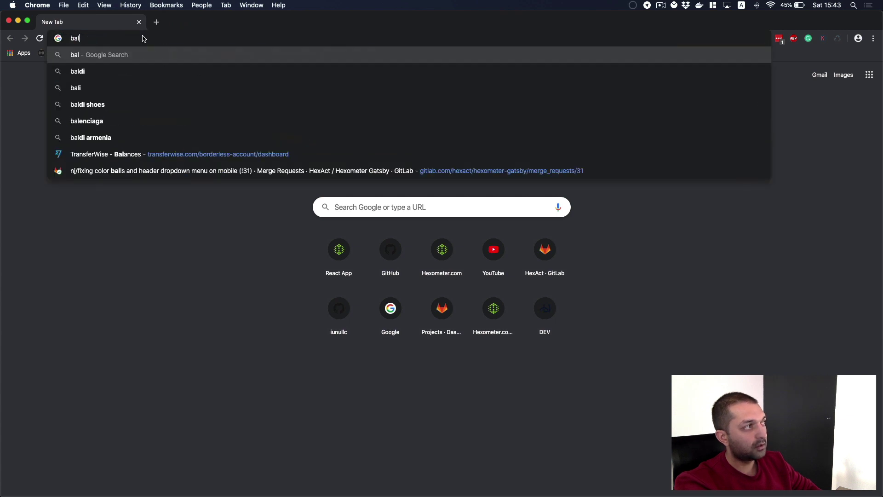
pyautogui.write('s')
pyautogui.press('Down')
pyautogui.press('Down')
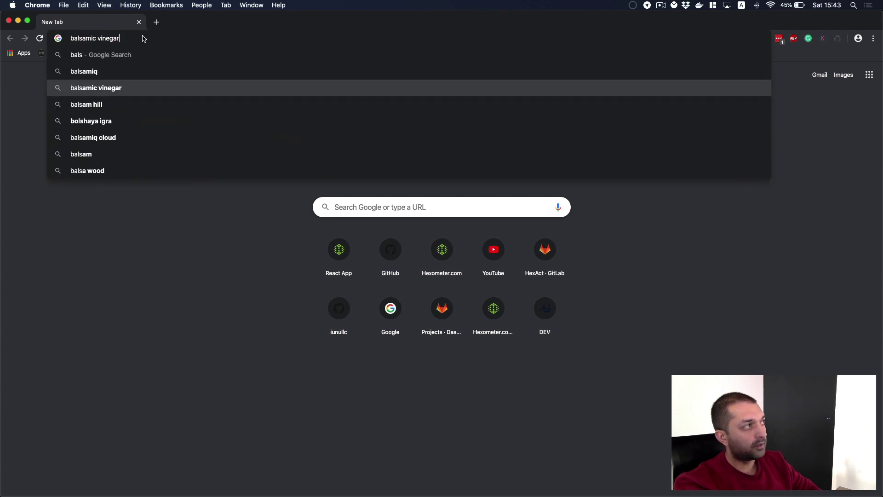
pyautogui.press('Up')
pyautogui.press('Return')
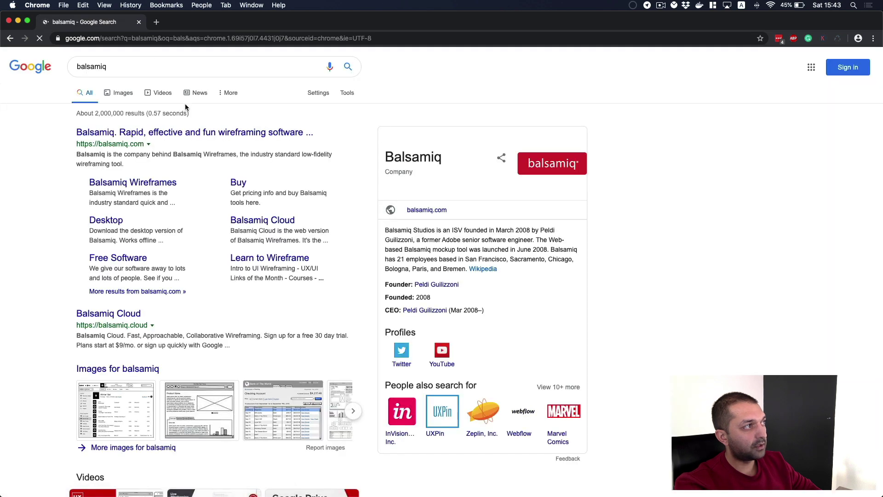
pyautogui.click(162, 135)
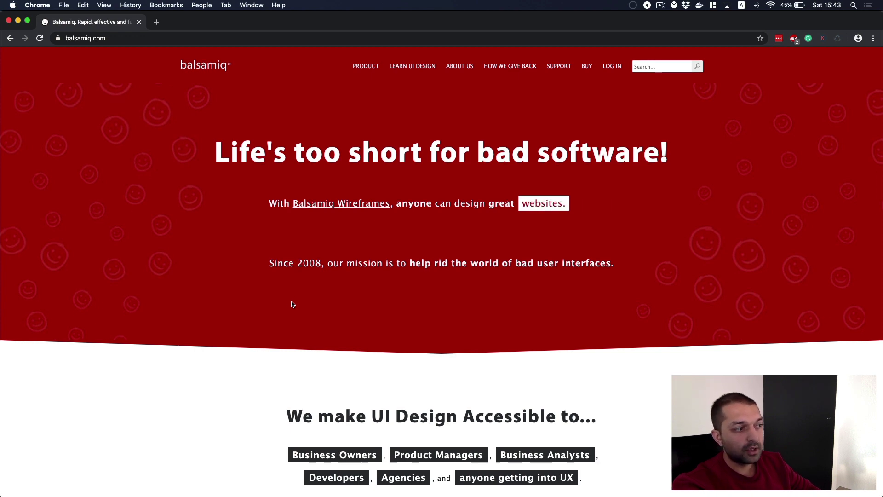
# - Scroll balsamiq.com to review its Learn UI Design section
pyautogui.scroll(-5, 293, 304)
pyautogui.scroll(-7, 292, 303)
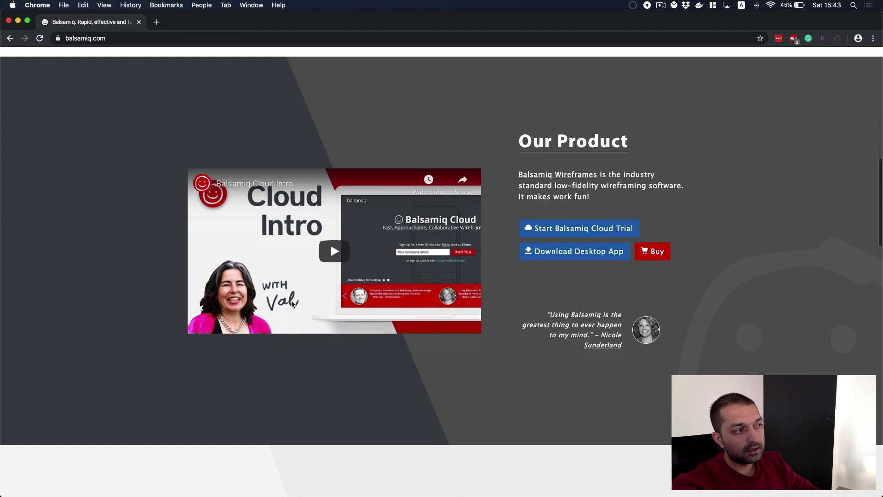
pyautogui.scroll(-4, 292, 302)
pyautogui.scroll(-2, 291, 304)
pyautogui.scroll(12, 291, 304)
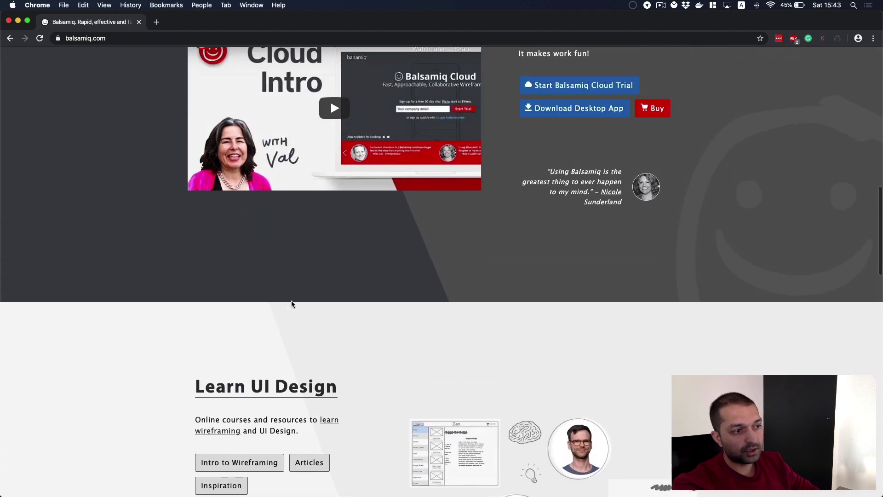
pyautogui.scroll(-10, 292, 304)
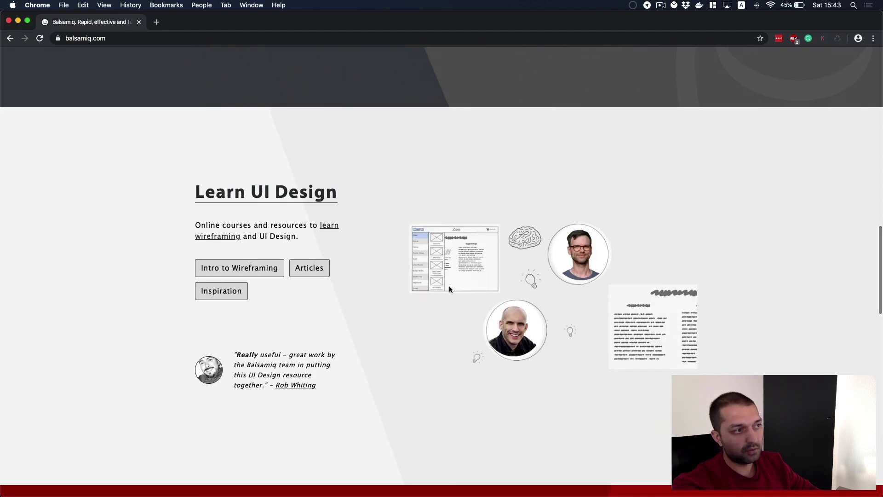
pyautogui.keyDown('ctrl'); pyautogui.scroll(3, 471, 250); pyautogui.keyUp('ctrl')
pyautogui.keyDown('ctrl'); pyautogui.scroll(2, 471, 251); pyautogui.keyUp('ctrl')
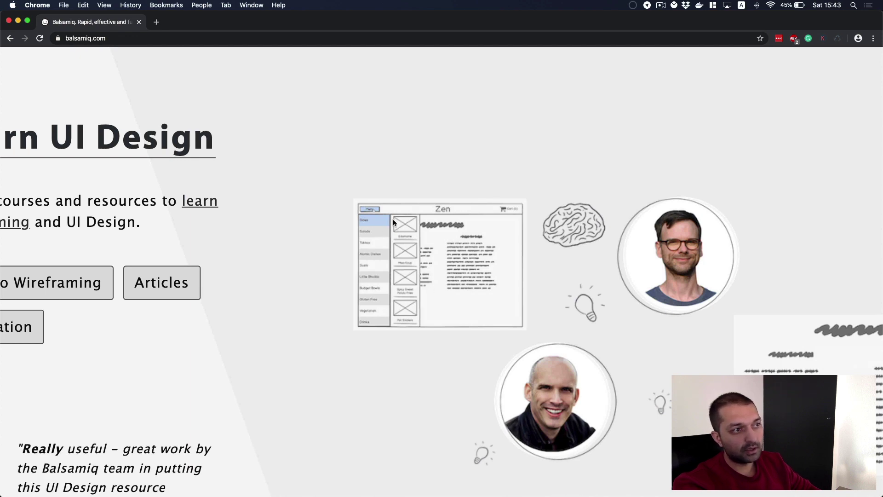
pyautogui.keyDown('ctrl'); pyautogui.scroll(-5, 393, 219); pyautogui.keyUp('ctrl')
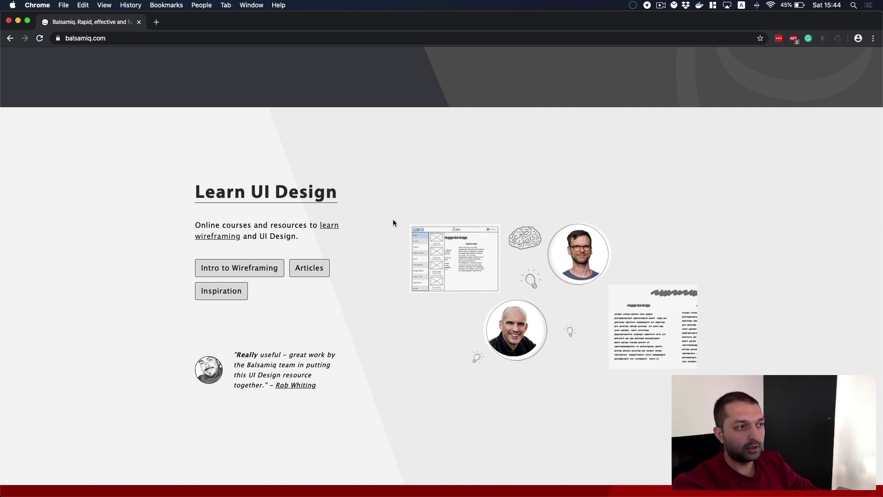
# - Close Chrome and insert a Rectangle into New Mockup 1 via Quick Add 're'
pyautogui.click(139, 24)
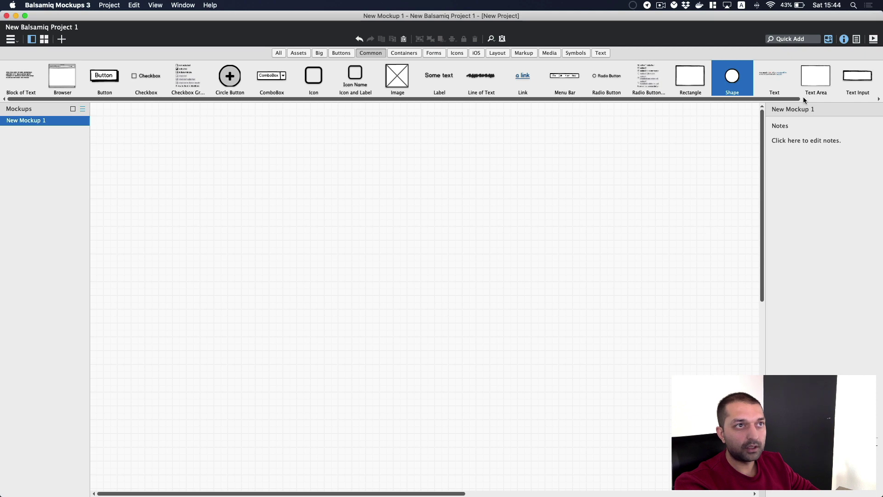
pyautogui.click(801, 40)
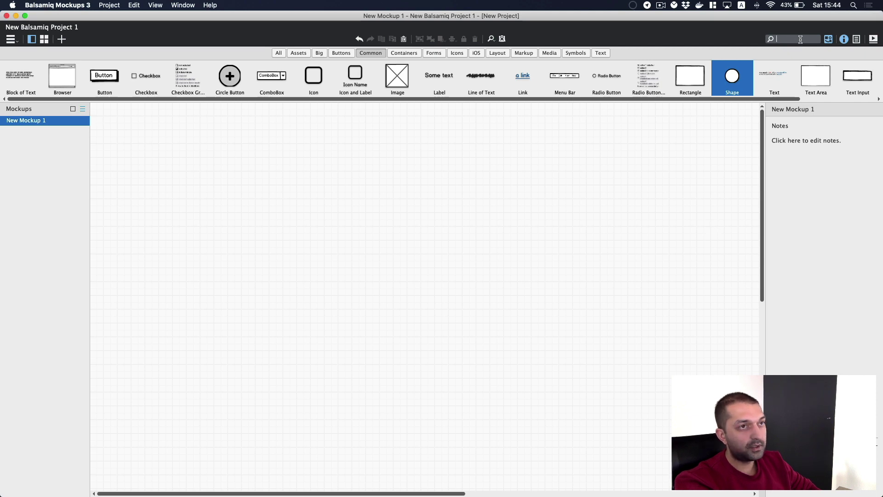
pyautogui.write('ro')
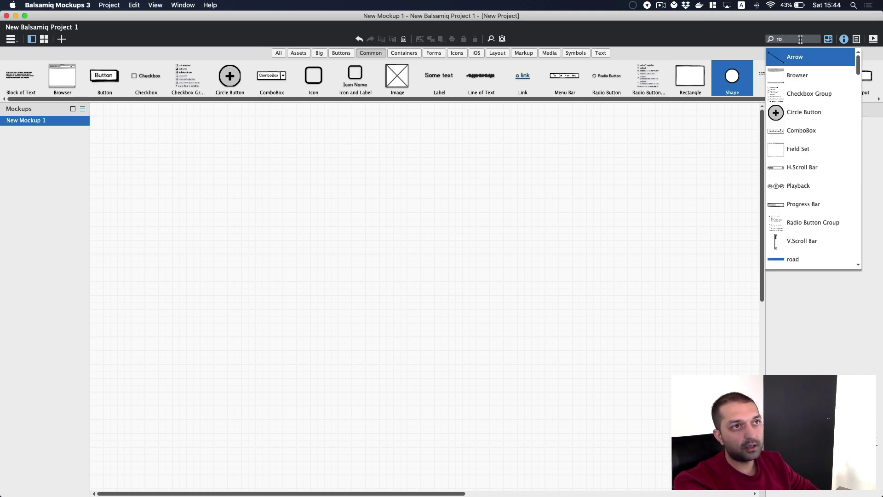
pyautogui.press('BackSpace')
pyautogui.press('BackSpace')
pyautogui.write('r')
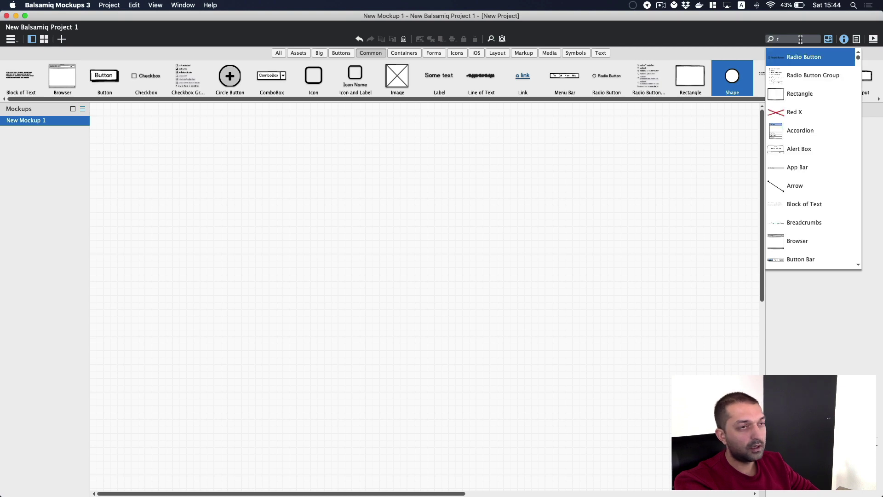
pyautogui.write('e')
pyautogui.press('Return')
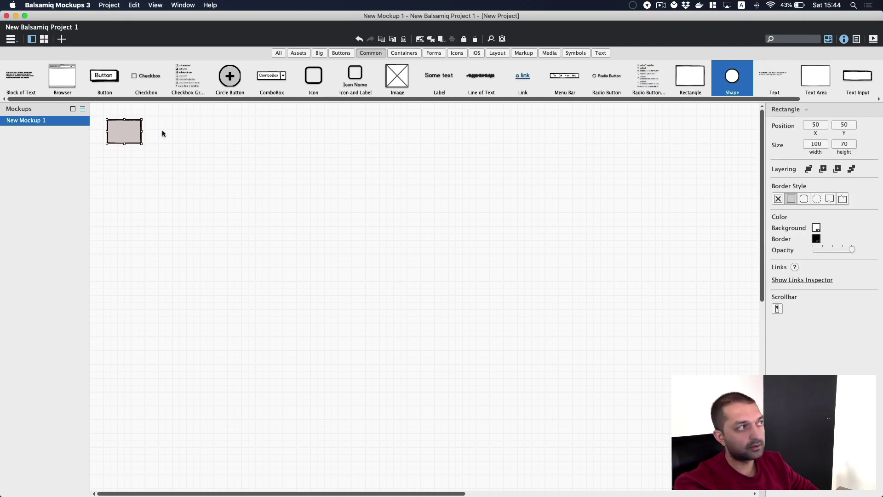
# - Move the rectangle to 139, 55 and stretch it to 1309 wide
pyautogui.moveTo(140, 136); pyautogui.dragTo(374, 136)
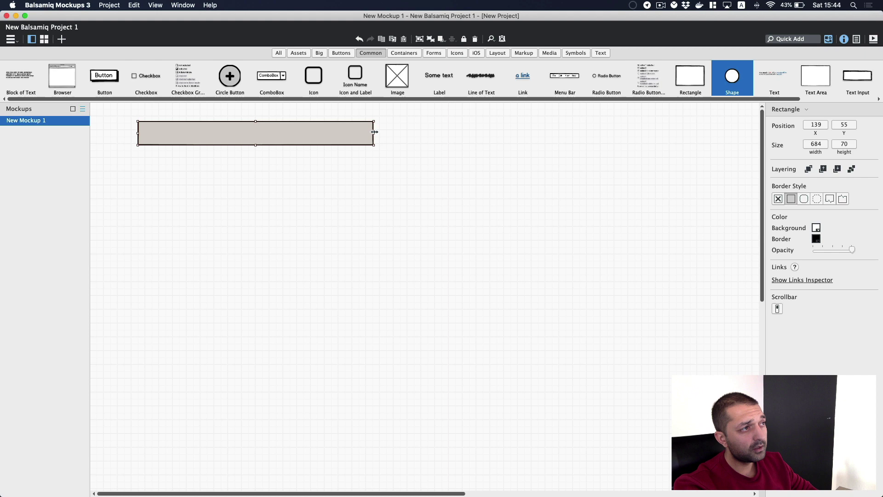
pyautogui.moveTo(374, 132); pyautogui.dragTo(590, 131)
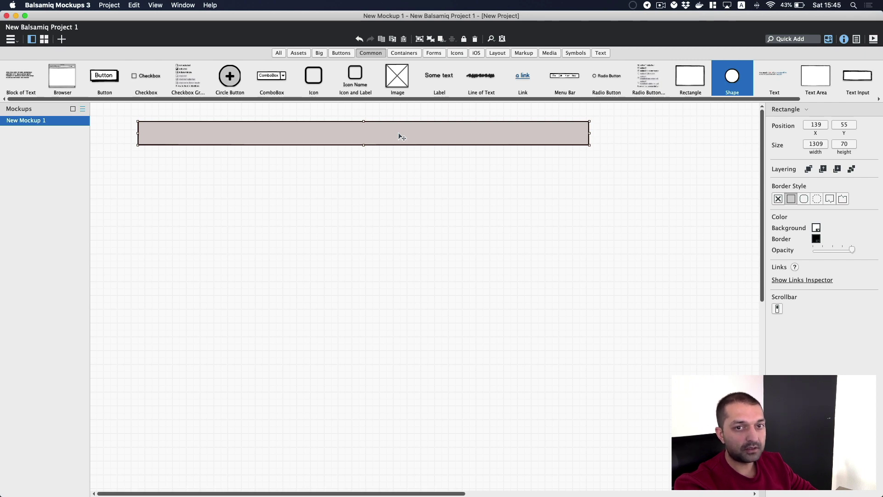
pyautogui.click(633, 5)
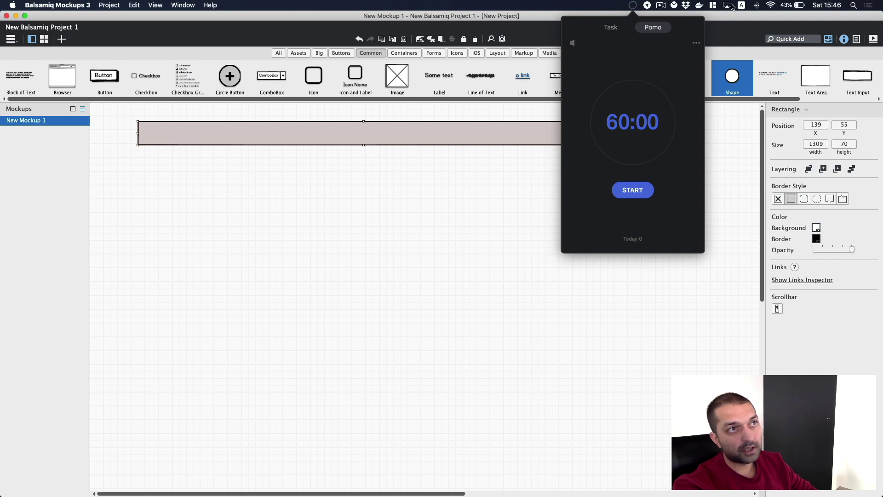
# - Switch between the Docker Desktop menu and TickTick, ending with the Pomo popup open
pyautogui.click(699, 5)
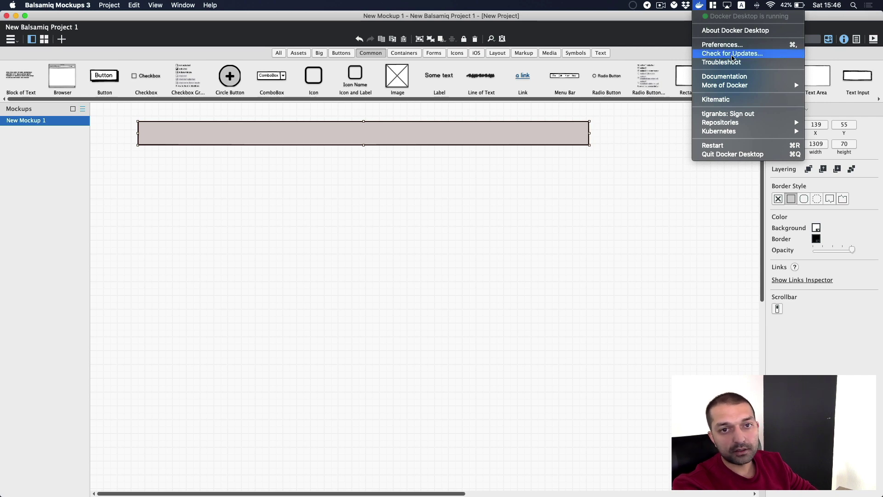
pyautogui.click(636, 5)
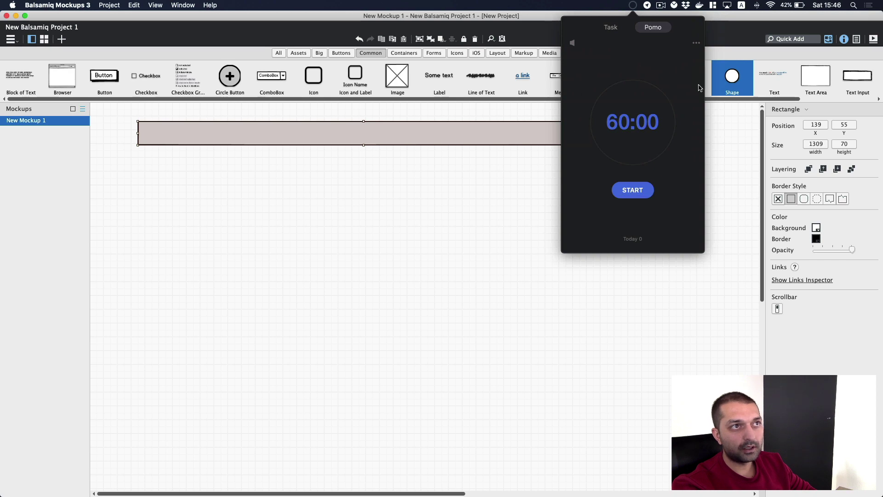
pyautogui.click(699, 5)
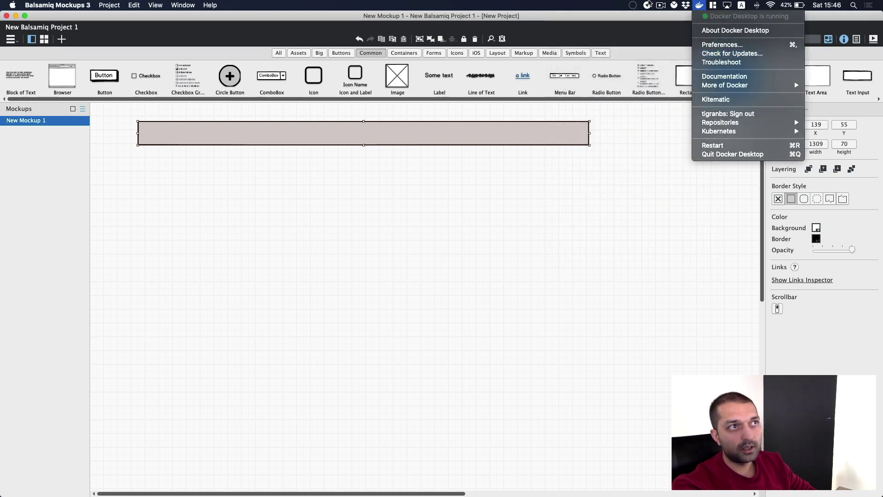
pyautogui.click(634, 5)
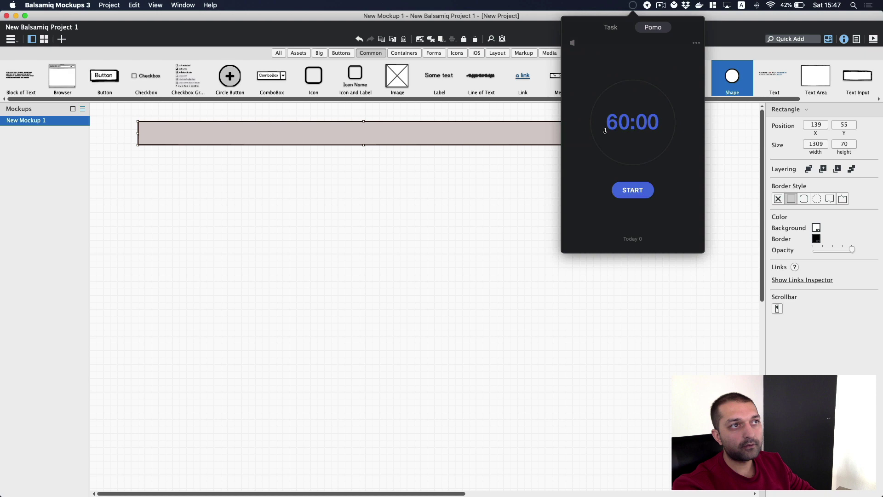
# - Check the durations in TickTick's Pomo settings, close them, and return to the Balsamiq canvas
pyautogui.click(696, 43)
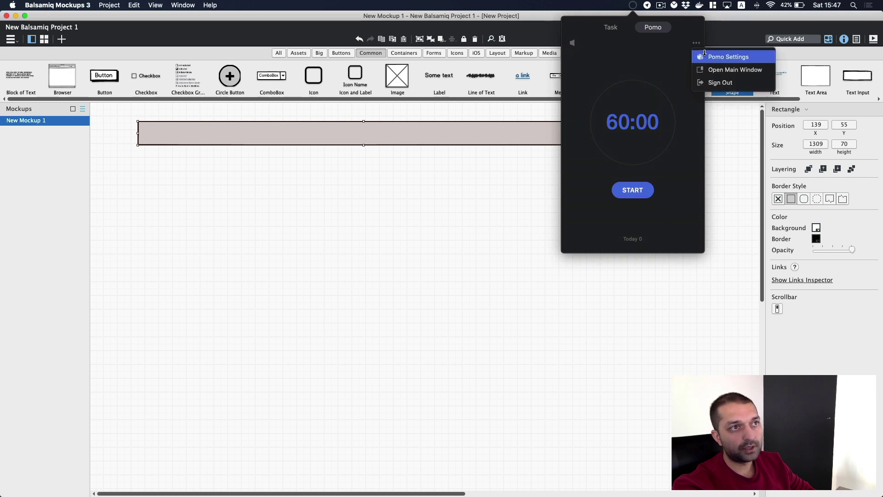
pyautogui.click(705, 56)
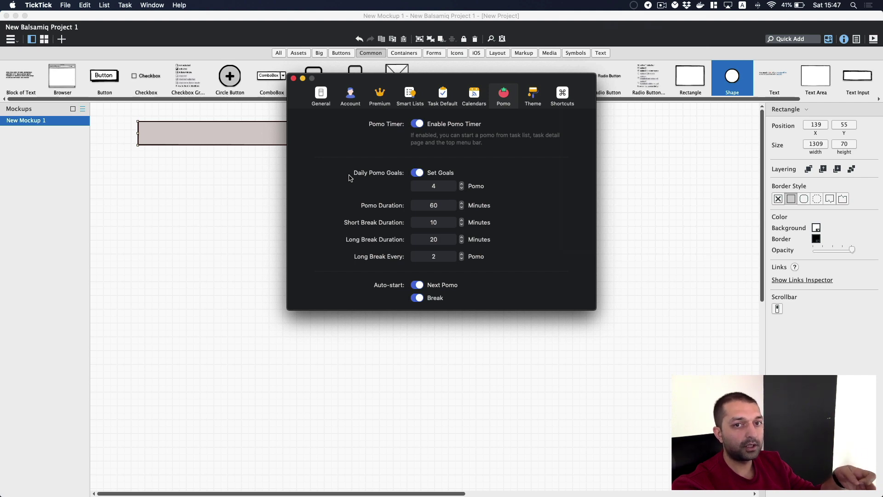
pyautogui.click(294, 79)
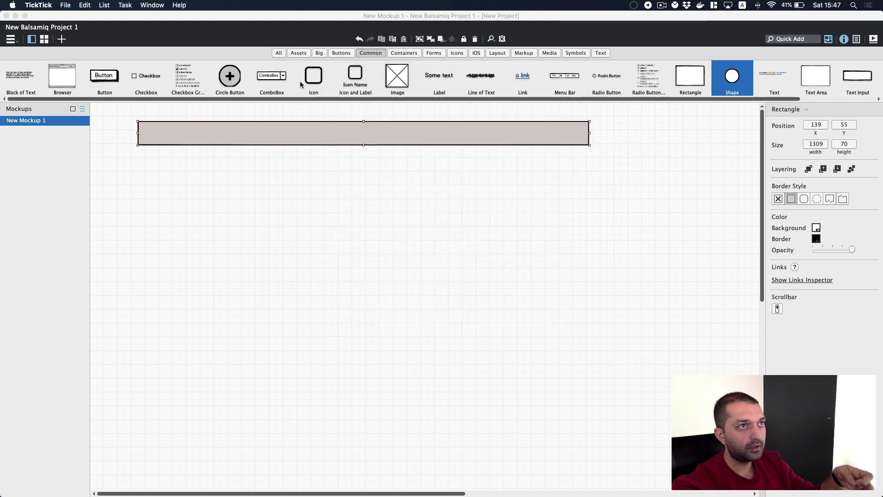
pyautogui.click(465, 249)
pyautogui.scroll(-15, 466, 250)
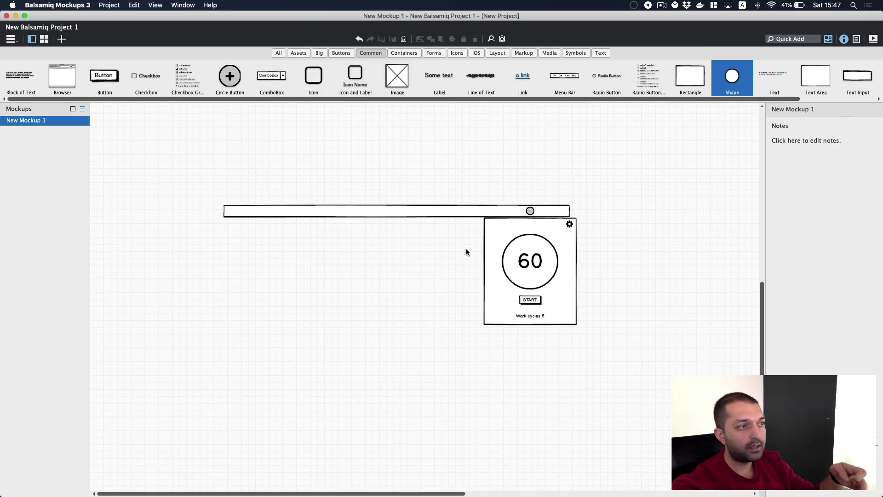
# - Zoom into the timer wireframe, select START, and show TickTick's Pomo popup beside it
pyautogui.press('super+plus')
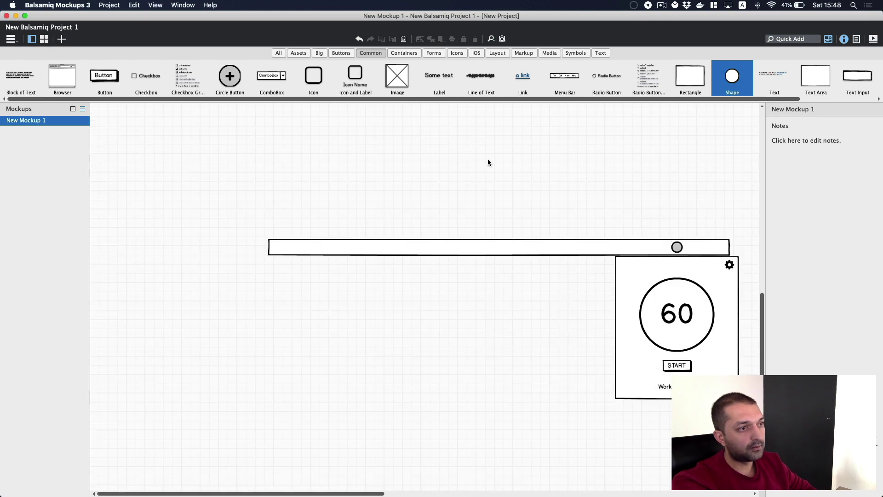
pyautogui.scroll(-3, 515, 231)
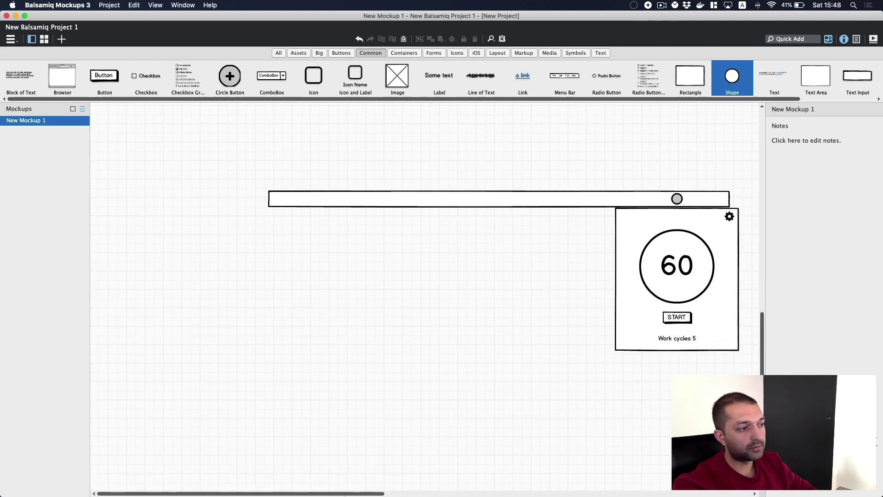
pyautogui.moveTo(343, 493); pyautogui.dragTo(406, 494)
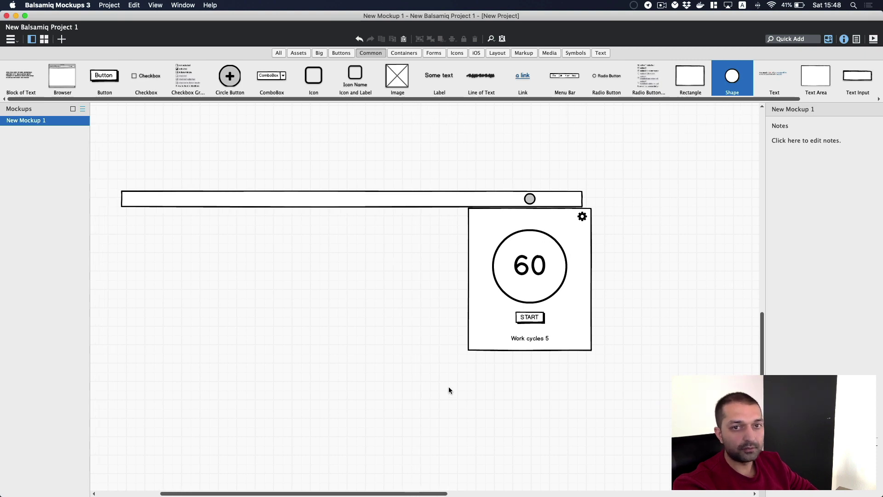
pyautogui.click(534, 319)
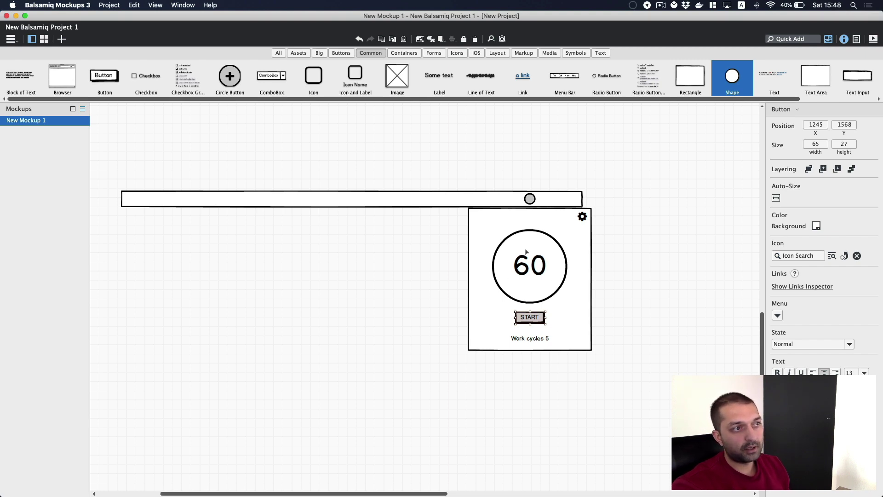
pyautogui.click(633, 5)
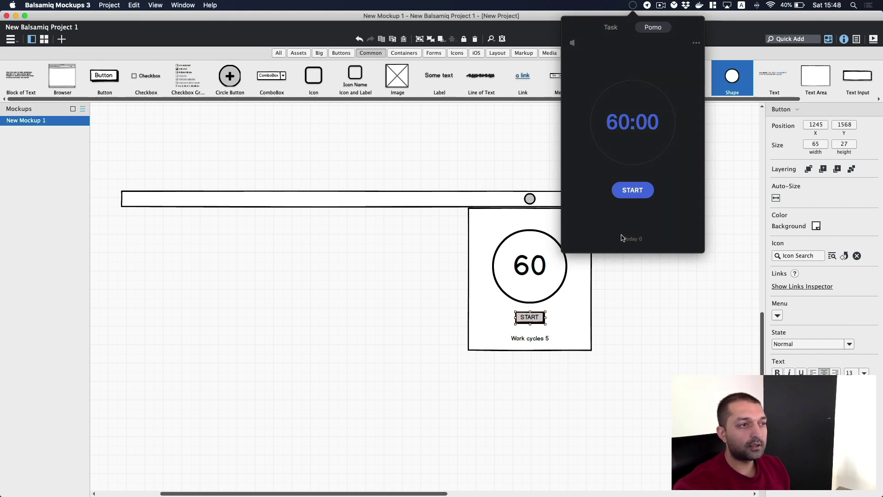
# - Dismiss the TickTick popup, deselect the timer card, and zoom the canvas back out
pyautogui.click(552, 330)
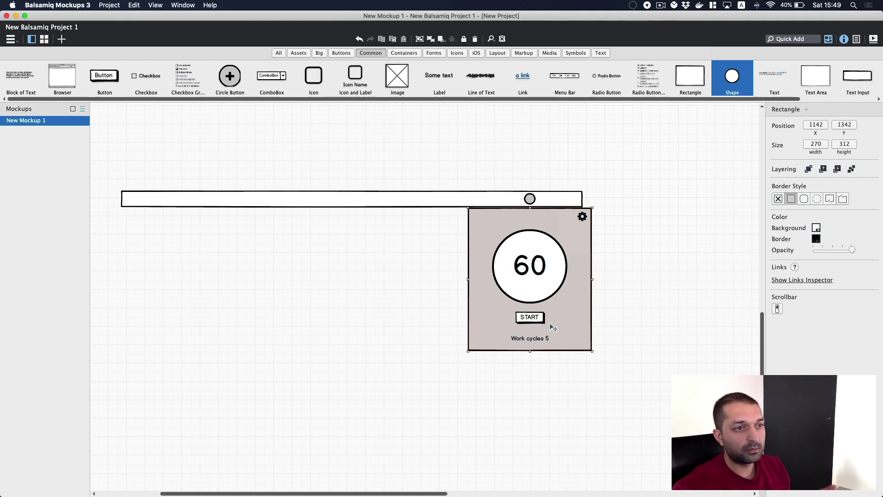
pyautogui.click(672, 276)
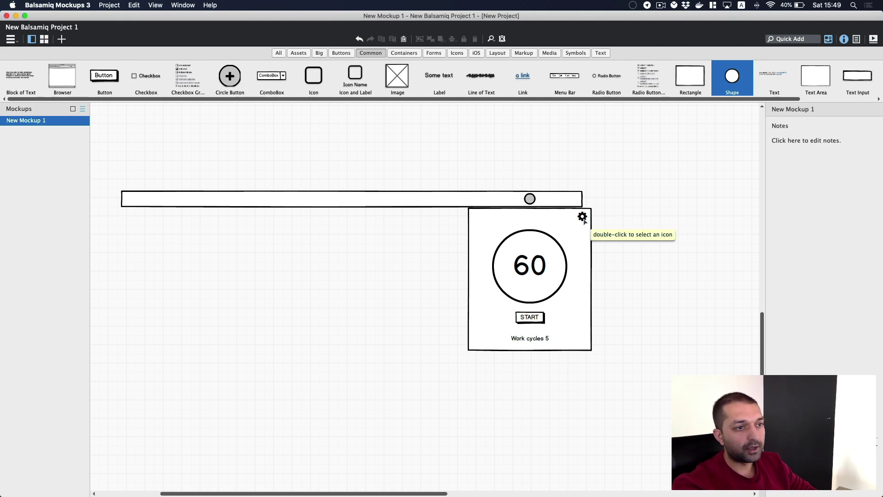
pyautogui.scroll(1, 604, 213)
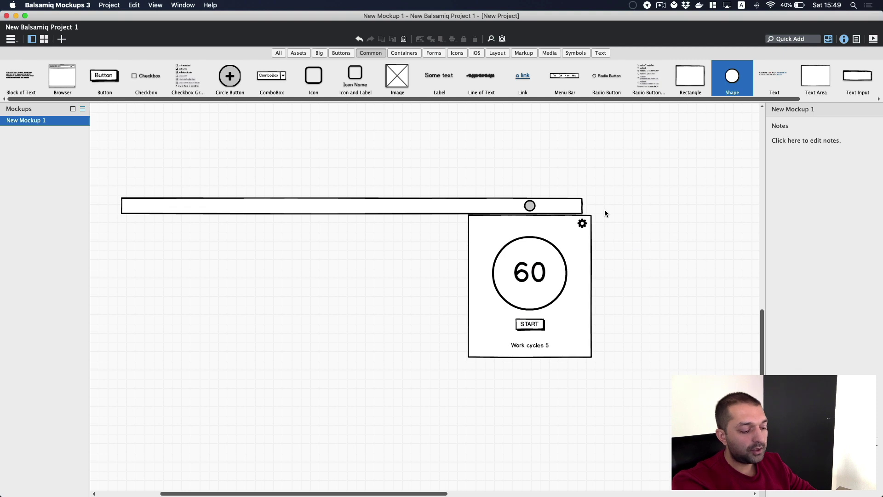
pyautogui.press('super+minus')
# - Scroll to the TimeBlocker settings mockup, zoom in, and inspect the Website Blacklist list
pyautogui.scroll(5, 598, 230)
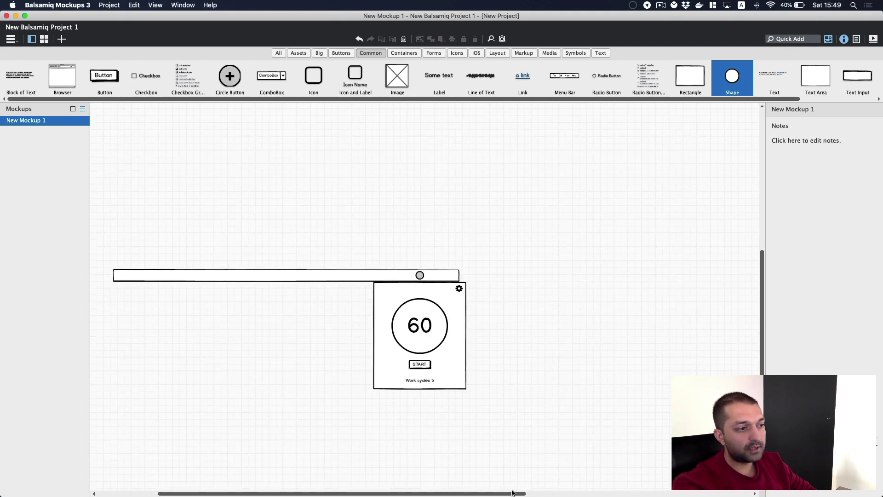
pyautogui.moveTo(519, 492); pyautogui.dragTo(745, 492)
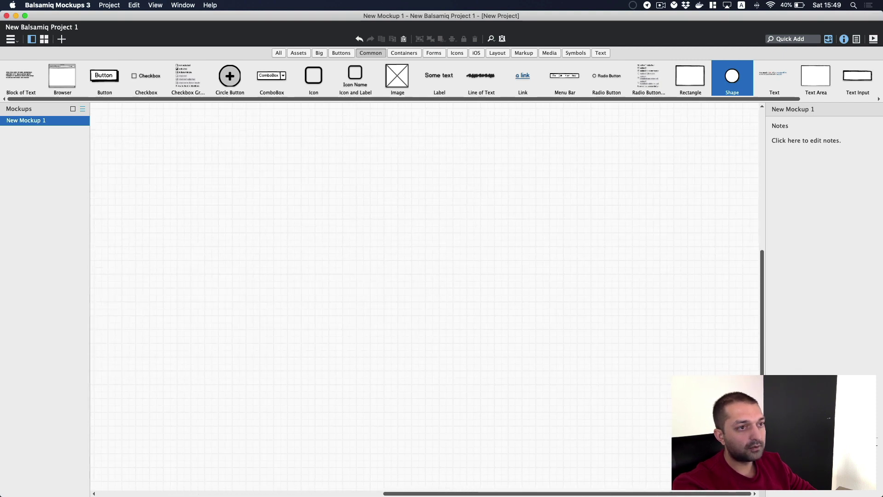
pyautogui.scroll(10, 694, 365)
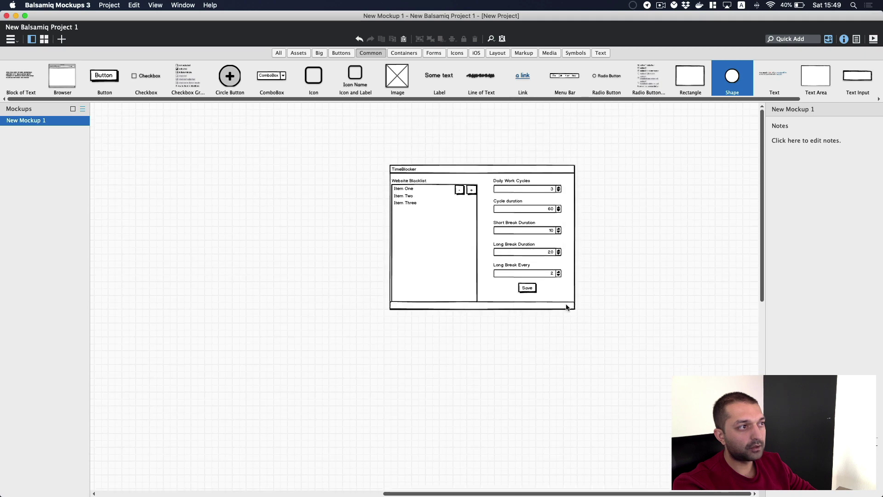
pyautogui.press('super+equal')
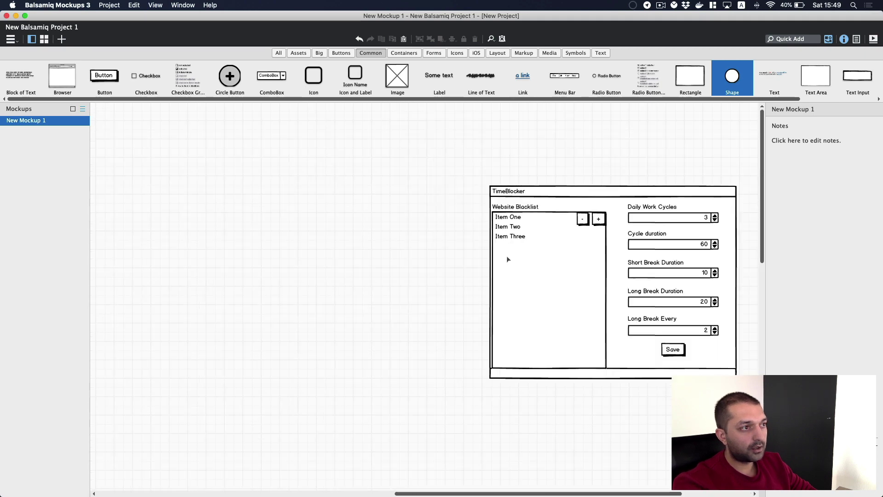
pyautogui.moveTo(654, 493); pyautogui.dragTo(707, 493)
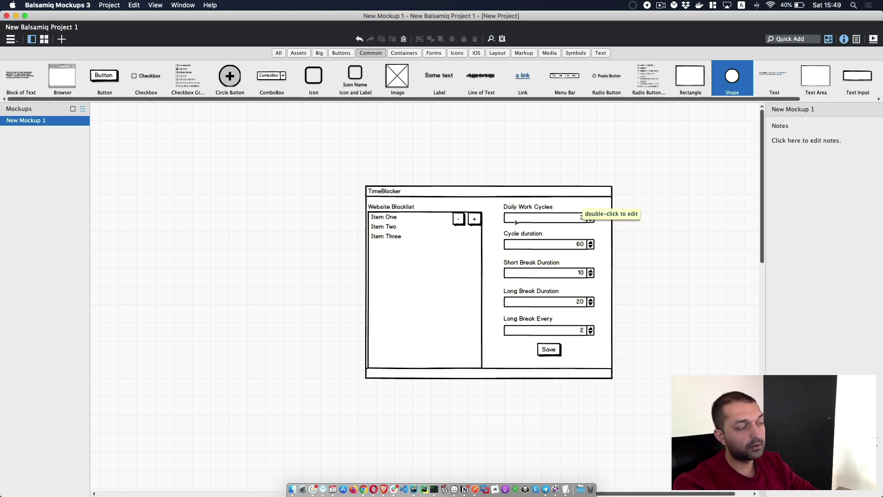
pyautogui.click(386, 219)
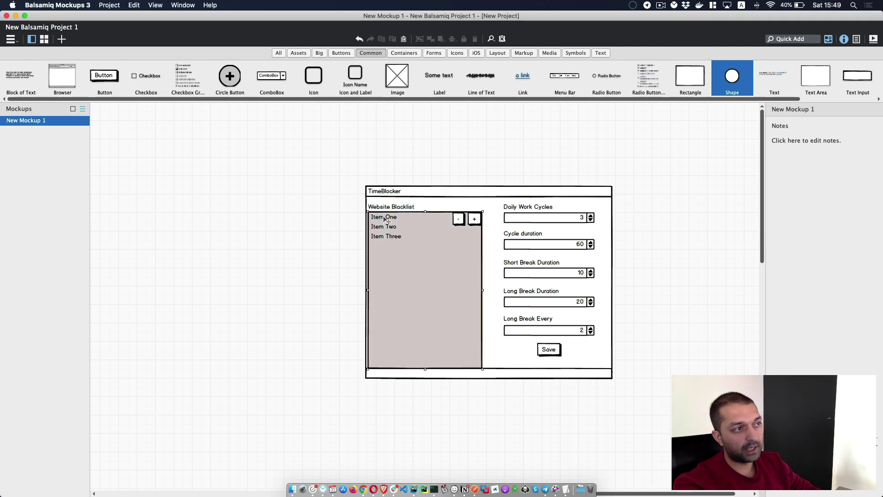
pyautogui.click(336, 226)
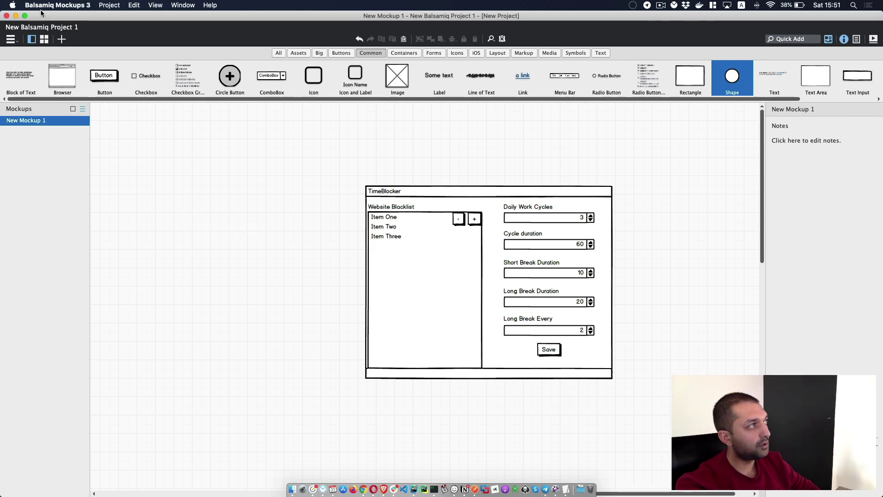
# - Export the current mockup via Project > Export to PNG as New Mockup 1.png on the Desktop
pyautogui.click(115, 5)
pyautogui.moveTo(154, 147)
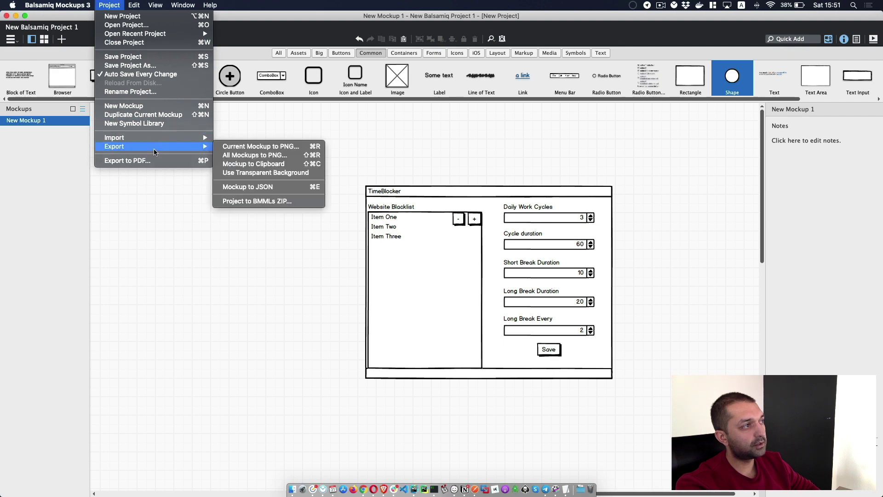
pyautogui.click(257, 147)
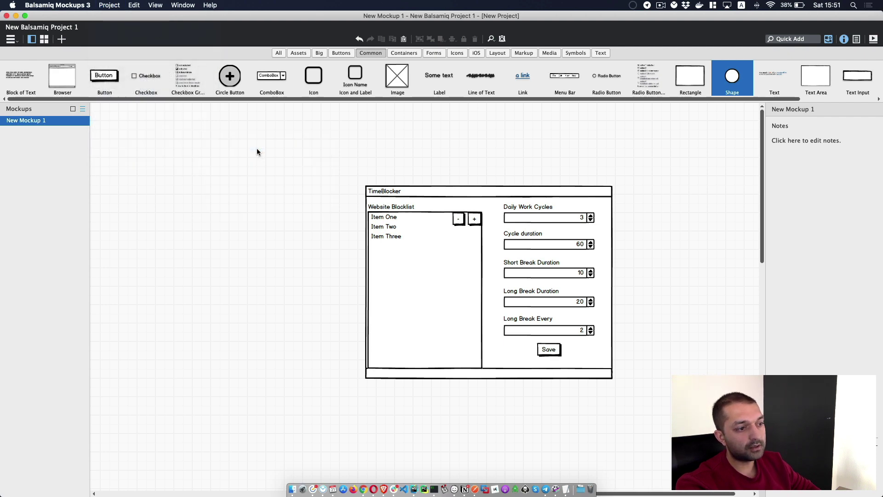
pyautogui.click(297, 181)
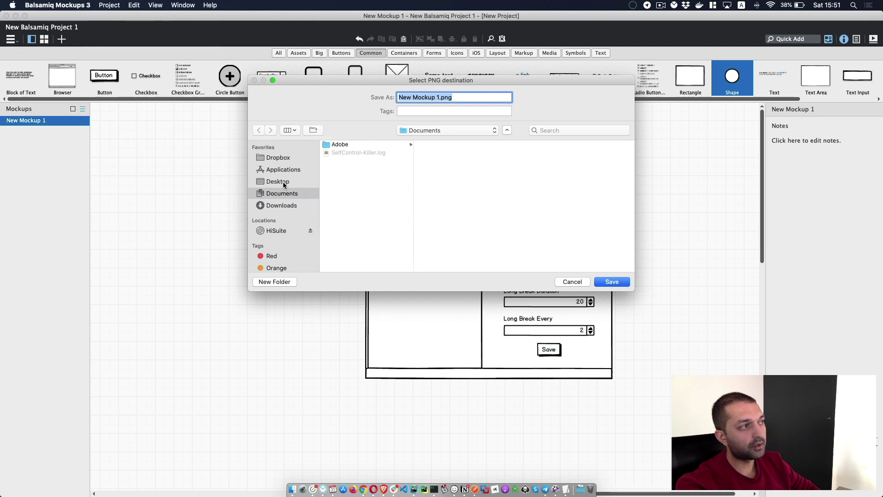
pyautogui.click(616, 283)
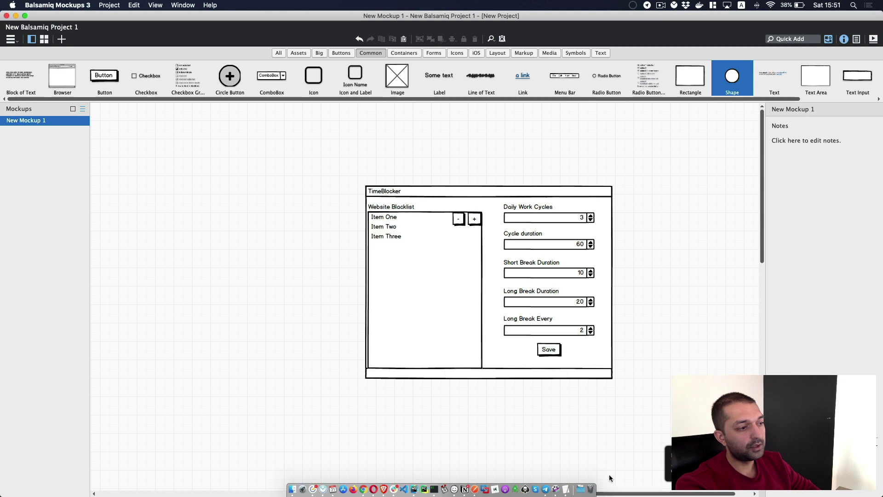
# - Preview New Mockup 1.png from the Desktop folder with Quick Look
pyautogui.click(292, 491)
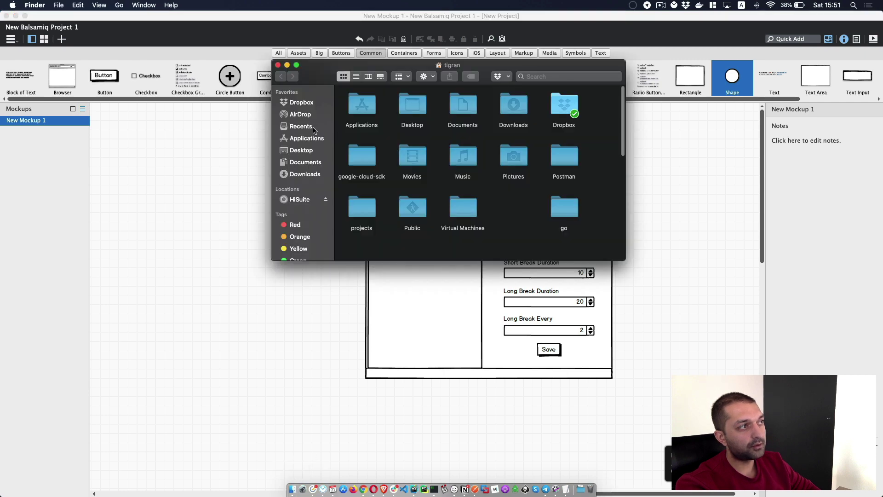
pyautogui.click(301, 152)
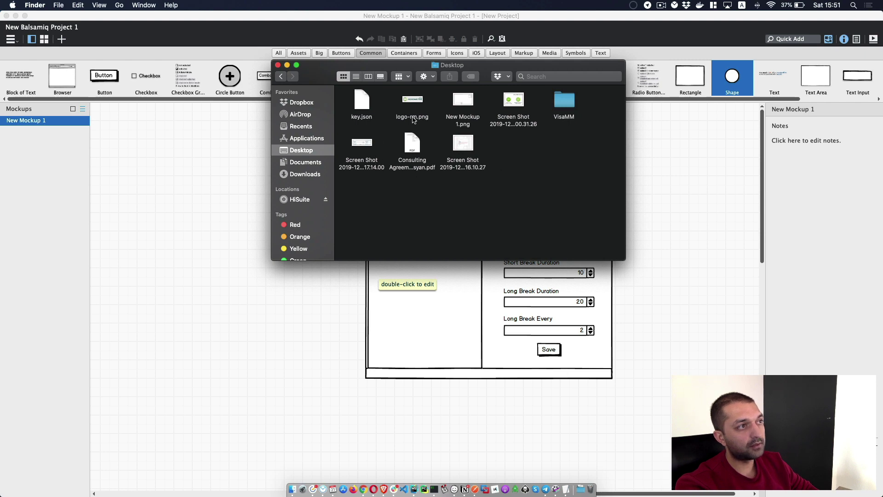
pyautogui.click(473, 123)
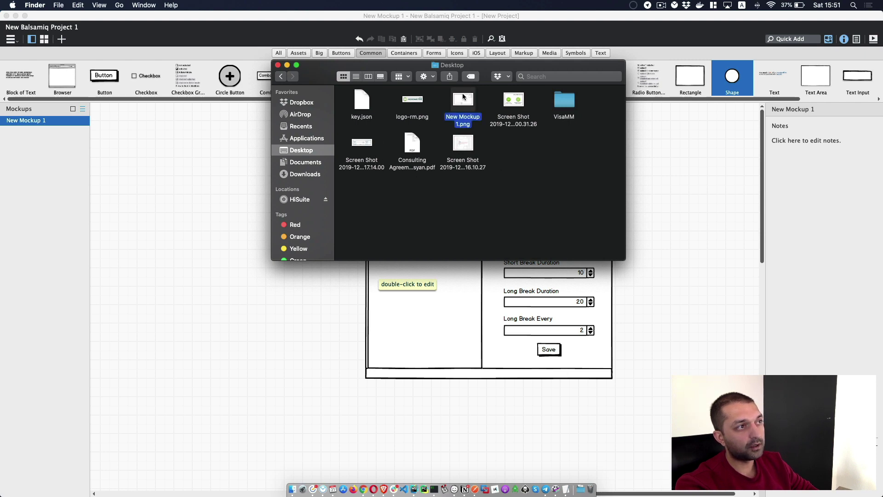
pyautogui.press('space')
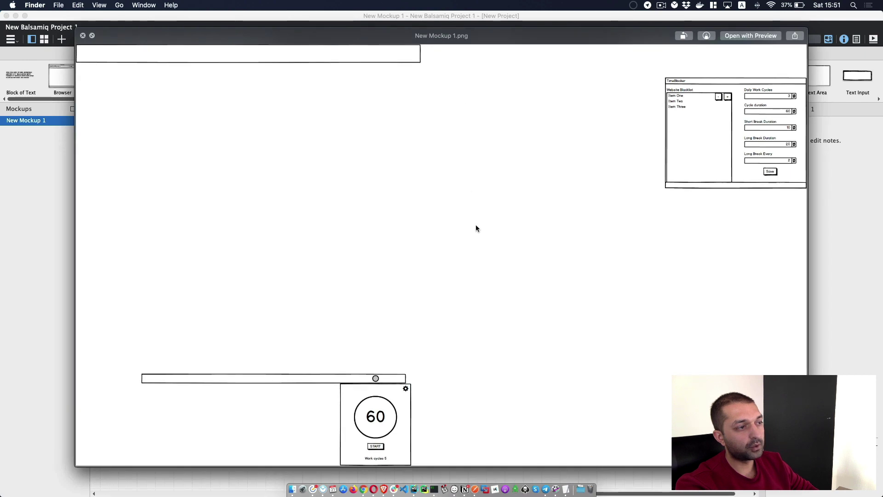
# - Zoom and pan the preview to inspect the slider bar and the 60 timer card
pyautogui.scroll(5, 475, 224)
pyautogui.scroll(-5, 476, 225)
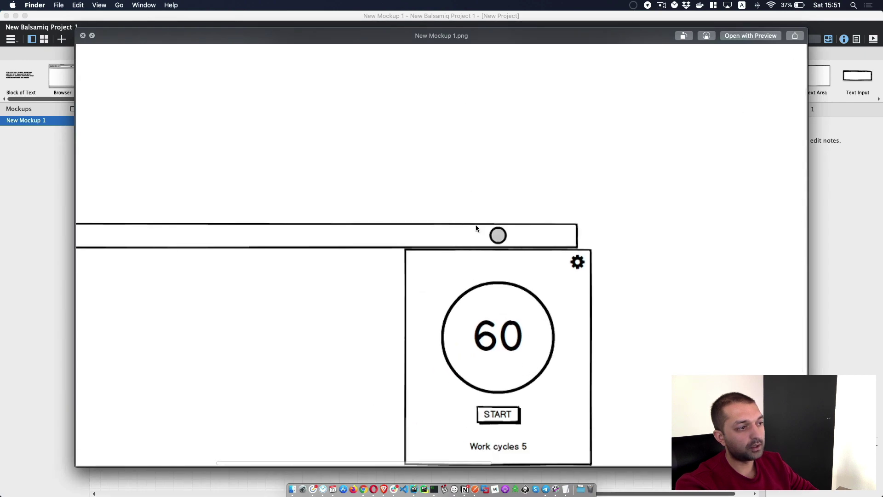
pyautogui.hscroll(-5, 476, 224)
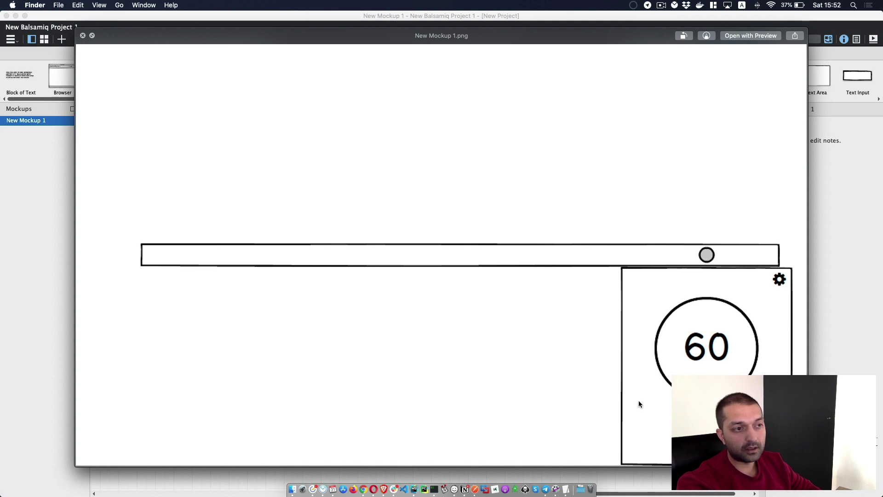
# - Pan the preview to the TimeBlocker settings window, then show all open windows in Mission Control
pyautogui.scroll(-5, 635, 342)
pyautogui.hscroll(5, 635, 341)
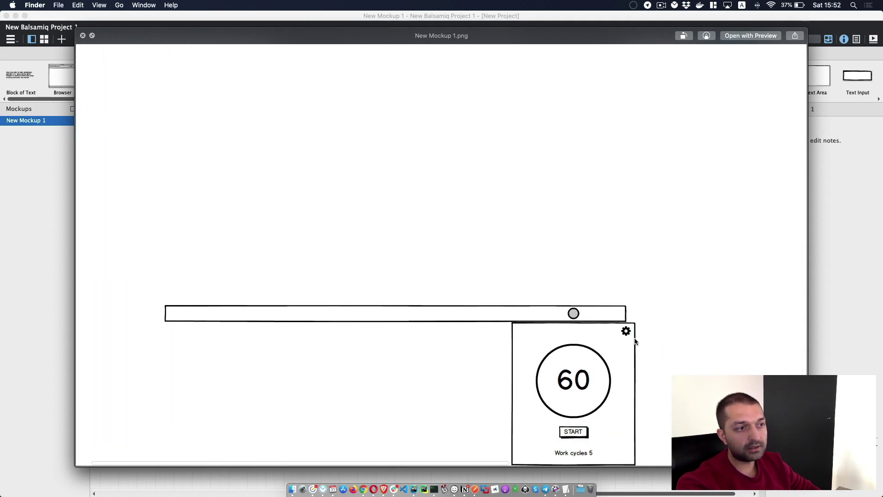
pyautogui.scroll(5, 635, 342)
pyautogui.hscroll(5, 635, 341)
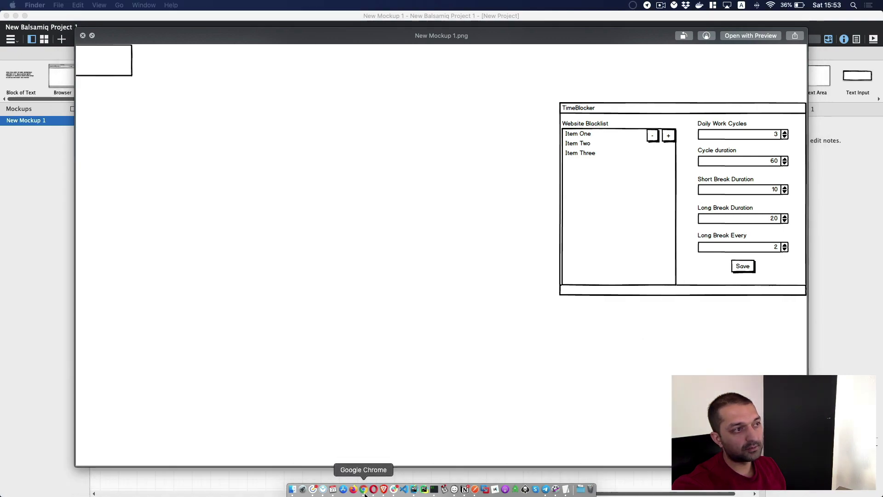
pyautogui.hotkey('ctrl', 'Up')
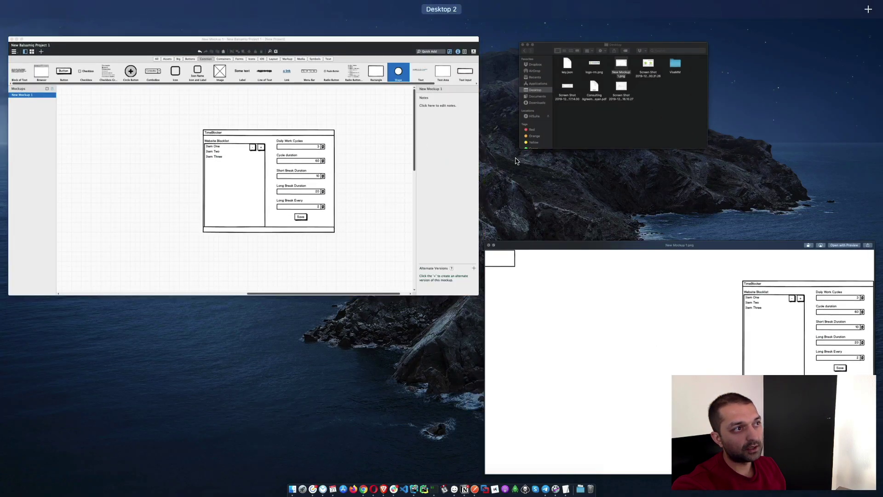